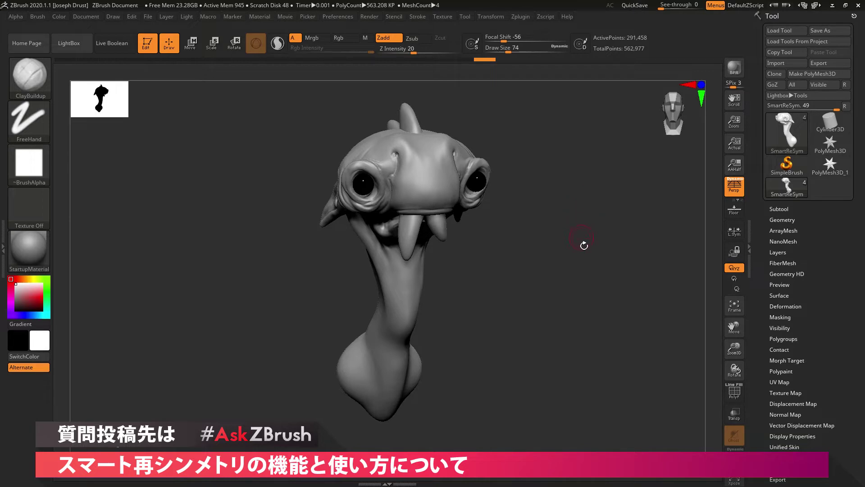
# Expand Tool > Deformation to reveal Smart ReSym, orbiting the creature head to a side view
pyautogui.moveTo(595, 253)
pyautogui.mouseDown()
pyautogui.moveTo(579, 269)
pyautogui.moveTo(600, 267)
pyautogui.mouseUp()
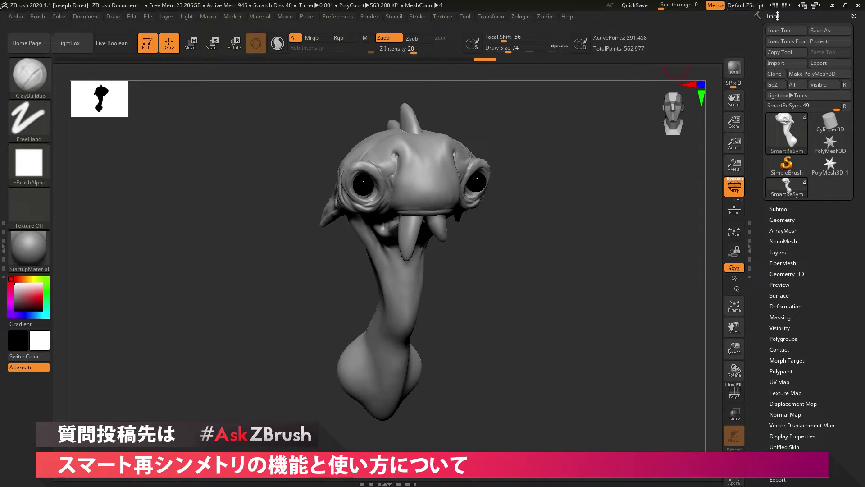
pyautogui.scroll(-1, 816, 282)
pyautogui.click(807, 286)
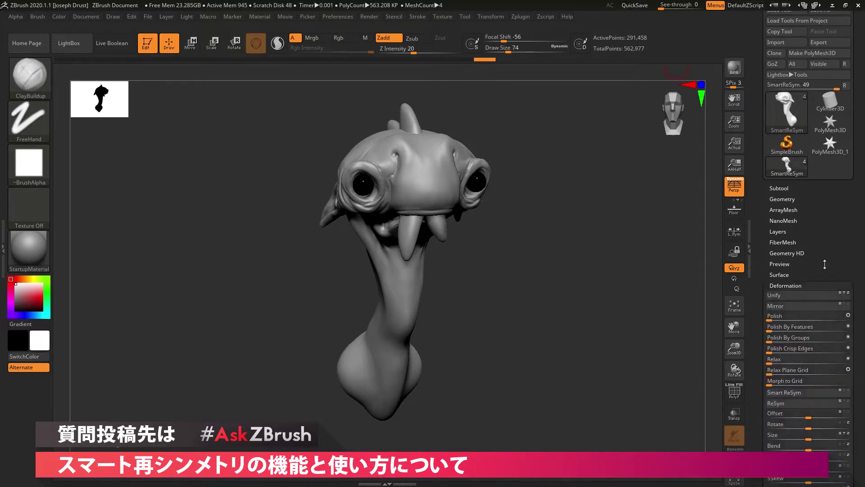
pyautogui.moveTo(807, 289); pyautogui.dragTo(826, 210)
pyautogui.scroll(-2, 825, 209)
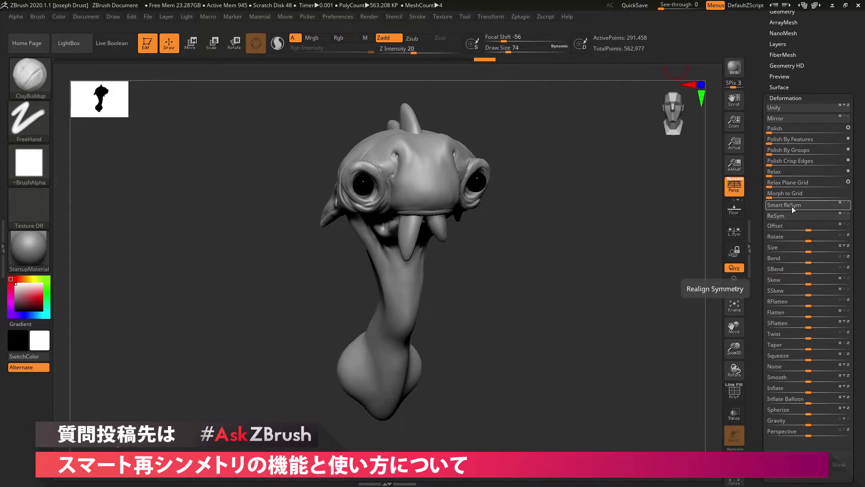
pyautogui.moveTo(571, 275); pyautogui.dragTo(582, 275)
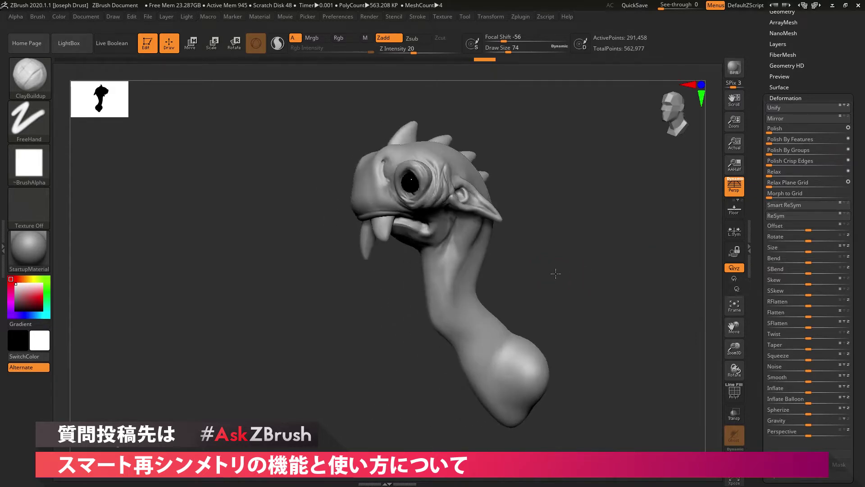
# Collapse Deformation, open Tool > Geometry, and drop the head to SDiv 1
pyautogui.click(769, 97)
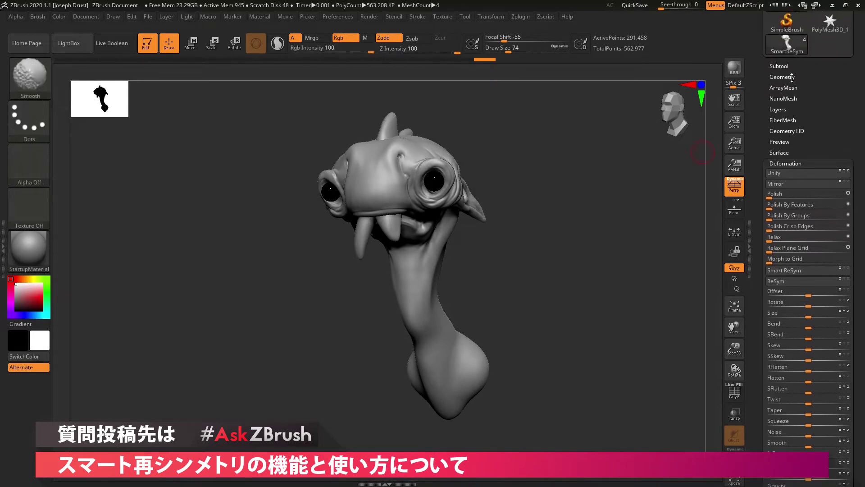
pyautogui.click(781, 76)
pyautogui.moveTo(559, 248)
pyautogui.mouseDown()
pyautogui.moveTo(610, 251)
pyautogui.moveTo(666, 387)
pyautogui.moveTo(636, 375)
pyautogui.moveTo(601, 341)
pyautogui.moveTo(614, 325)
pyautogui.mouseUp()
pyautogui.hotkey('shift', 'd')
pyautogui.hotkey('shift', 'd')
pyautogui.hotkey('shift', 'd')
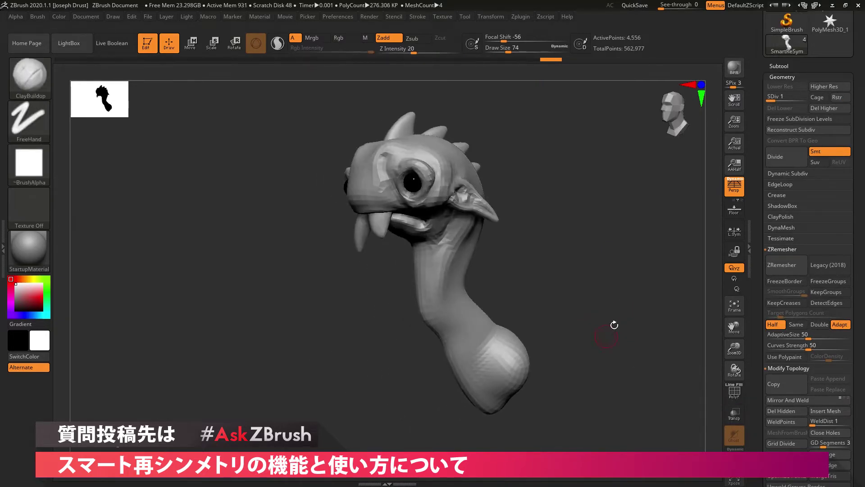
# Turn the head toward the front and switch to the Move brush (B, M, V)
pyautogui.moveTo(591, 279)
pyautogui.mouseDown()
pyautogui.moveTo(603, 284)
pyautogui.moveTo(590, 263)
pyautogui.mouseUp()
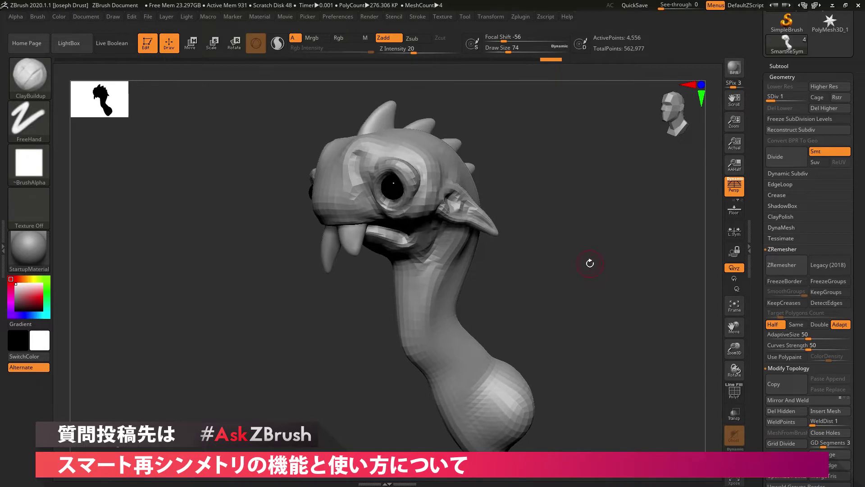
pyautogui.press('b')
pyautogui.press('m')
pyautogui.press('v')
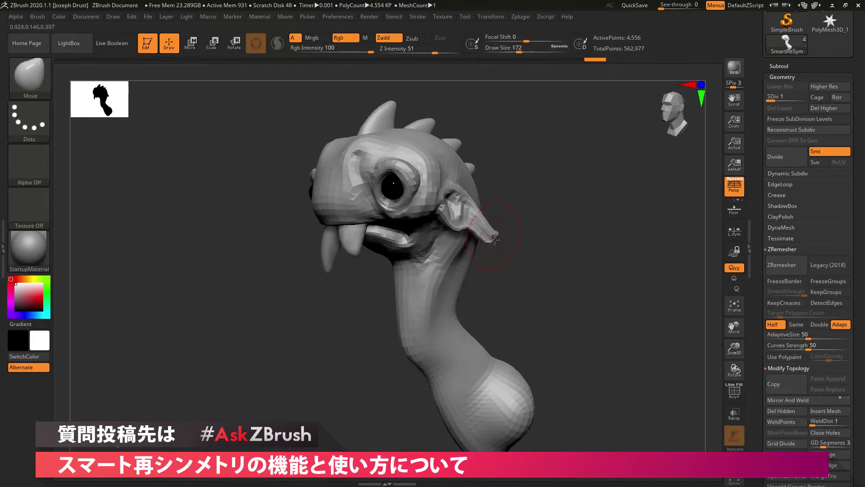
# Pull one ear down into a long drooping point, undoing and orbiting to check it
pyautogui.moveTo(464, 198)
pyautogui.mouseDown()
pyautogui.moveTo(470, 239)
pyautogui.moveTo(470, 230)
pyautogui.mouseUp()
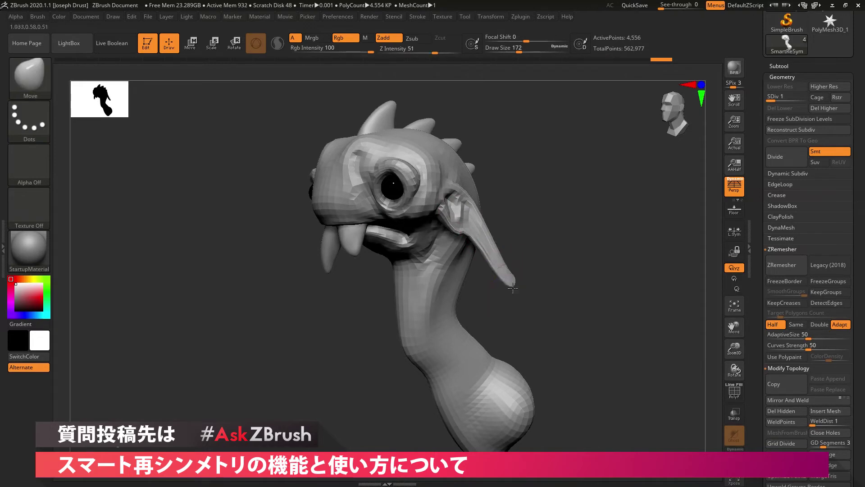
pyautogui.moveTo(531, 251)
pyautogui.mouseDown()
pyautogui.moveTo(491, 252)
pyautogui.moveTo(514, 293)
pyautogui.moveTo(495, 297)
pyautogui.mouseUp()
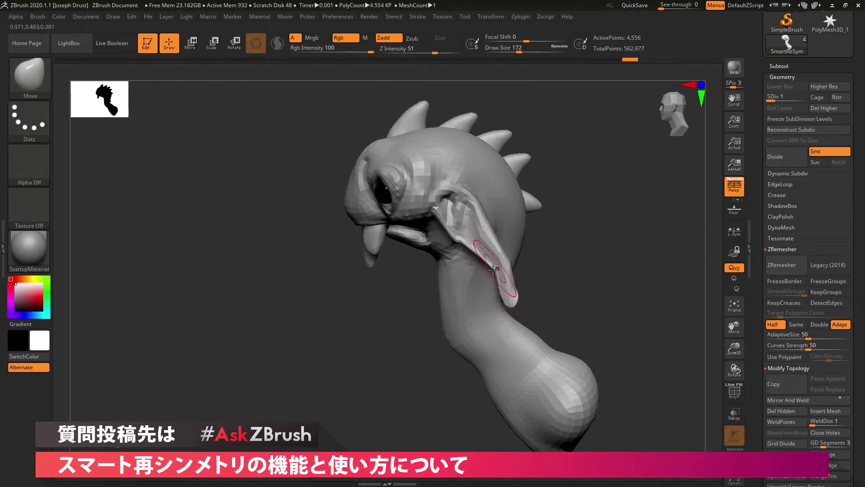
pyautogui.hotkey('ctrl', 'z')
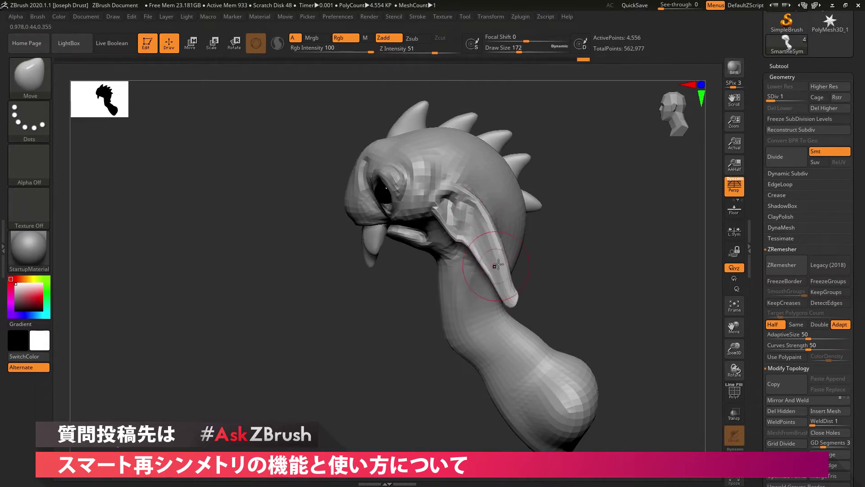
pyautogui.hotkey('ctrl', 'z')
pyautogui.hotkey('ctrl', 'z')
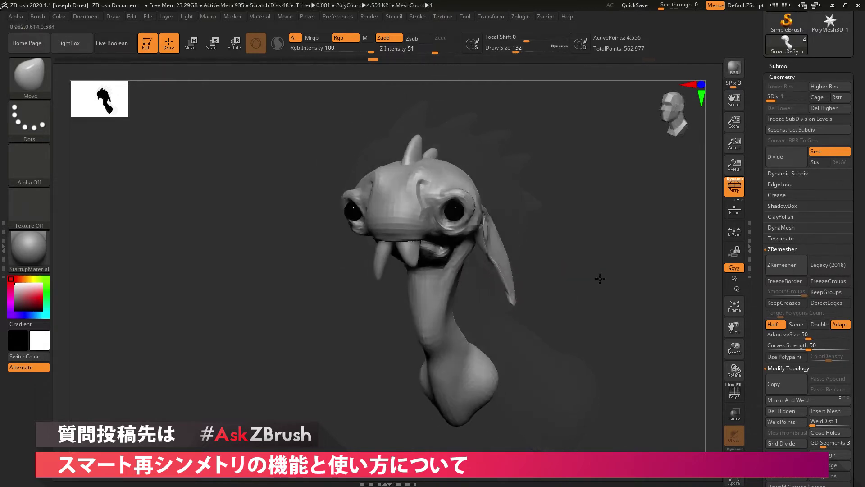
pyautogui.hotkey('ctrl', 'z')
pyautogui.hotkey('ctrl', 'z')
pyautogui.moveTo(618, 279); pyautogui.dragTo(420, 246)
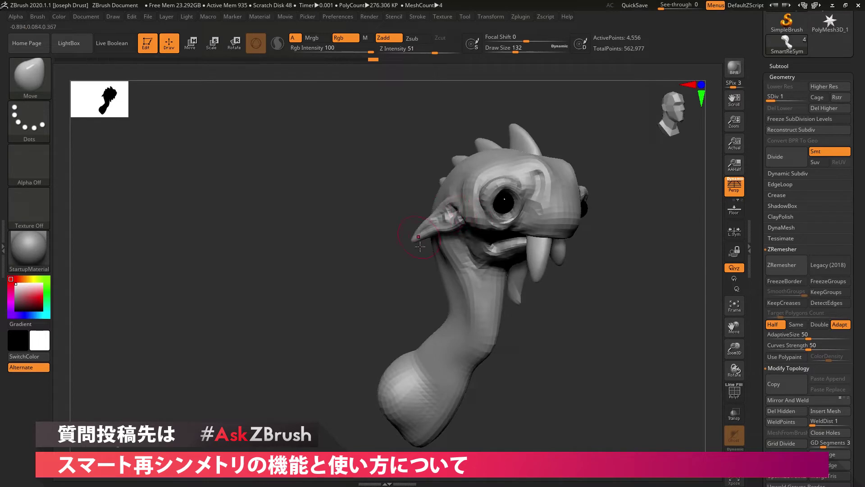
pyautogui.moveTo(637, 342); pyautogui.dragTo(611, 314)
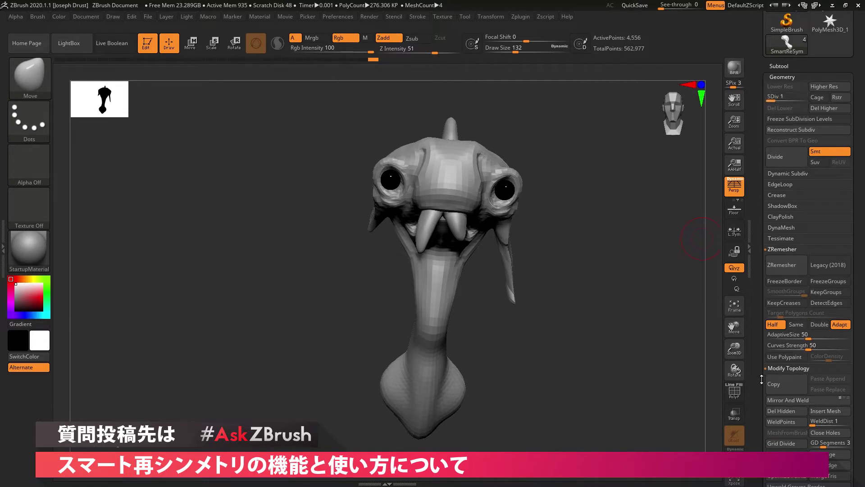
pyautogui.scroll(-2, 799, 353)
pyautogui.moveTo(608, 286); pyautogui.dragTo(602, 289)
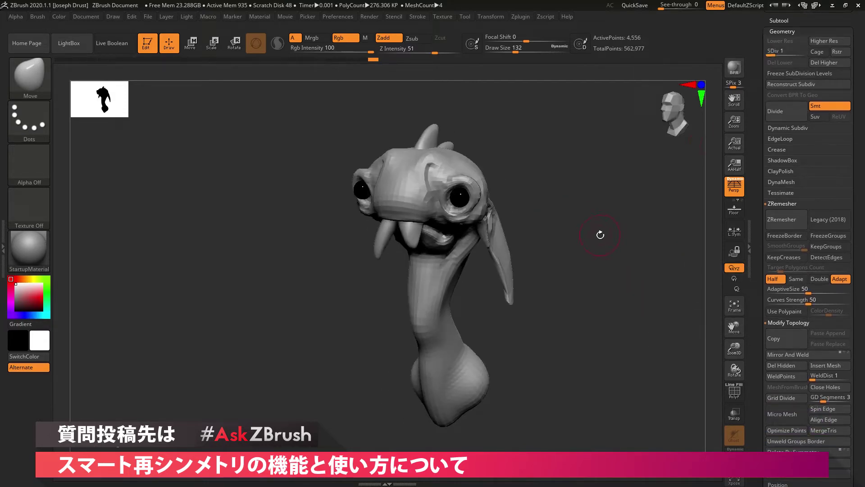
pyautogui.moveTo(563, 253); pyautogui.dragTo(561, 259)
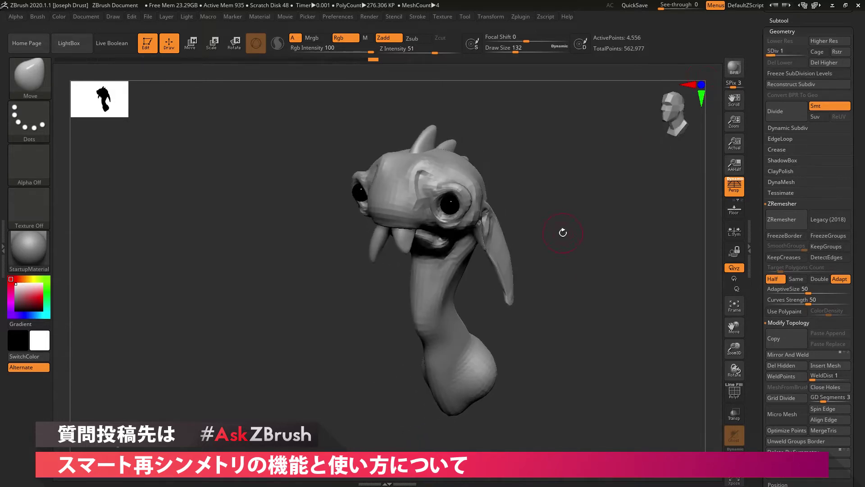
pyautogui.moveTo(551, 232); pyautogui.dragTo(560, 235)
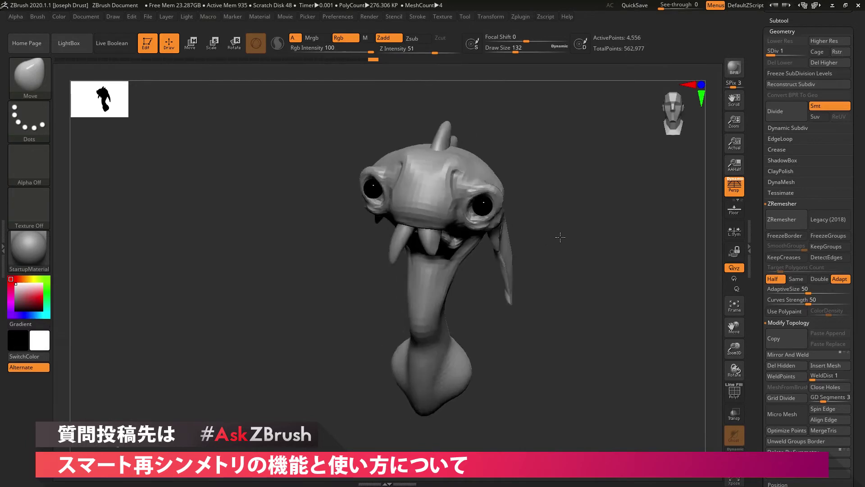
pyautogui.moveTo(651, 287)
pyautogui.mouseDown()
pyautogui.moveTo(632, 281)
pyautogui.moveTo(656, 276)
pyautogui.moveTo(618, 281)
pyautogui.mouseUp()
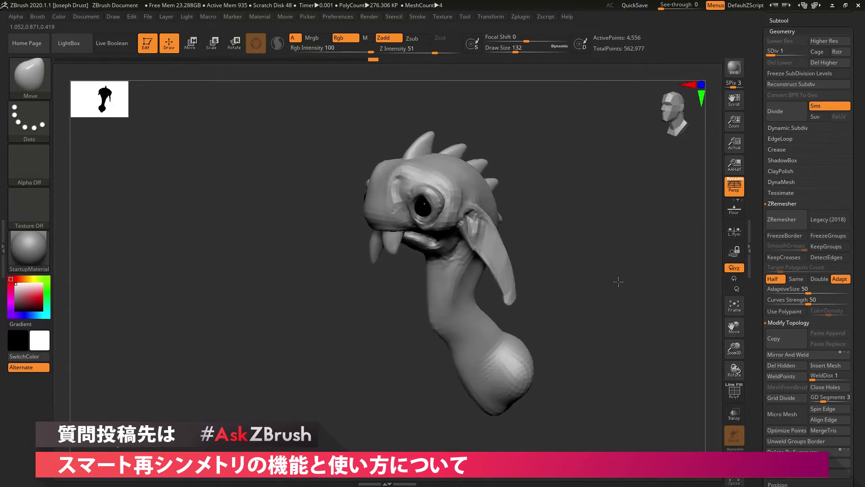
pyautogui.click(619, 281)
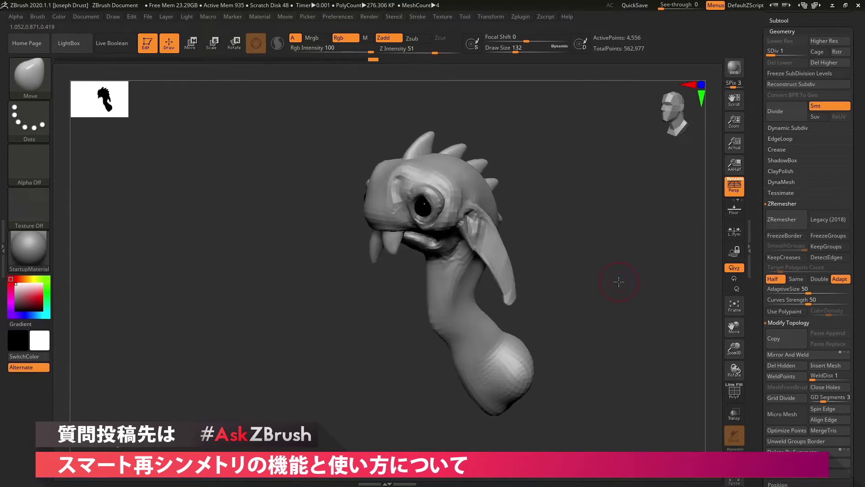
pyautogui.moveTo(581, 299)
pyautogui.mouseDown()
pyautogui.moveTo(580, 251)
pyautogui.moveTo(586, 266)
pyautogui.moveTo(624, 261)
pyautogui.mouseUp()
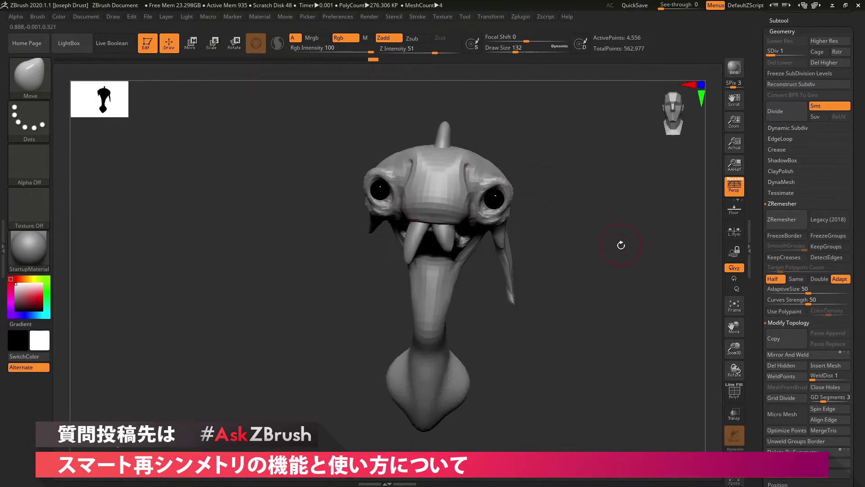
pyautogui.moveTo(660, 253); pyautogui.dragTo(386, 198)
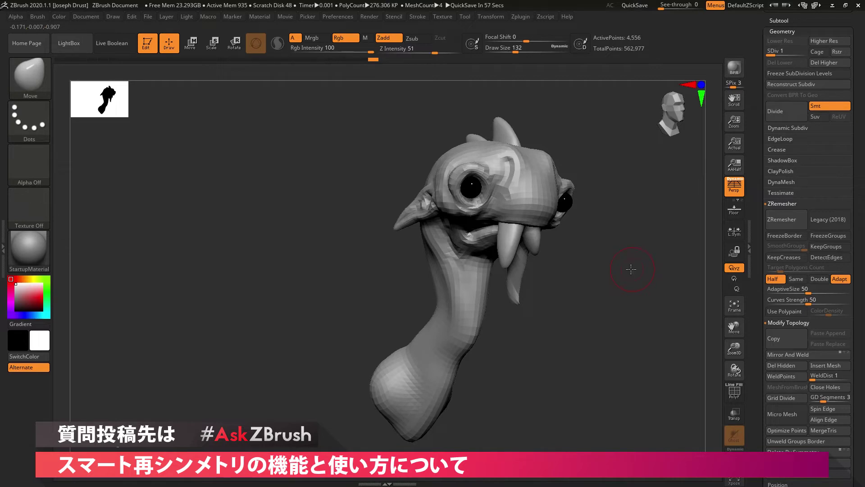
pyautogui.moveTo(631, 269); pyautogui.dragTo(437, 230)
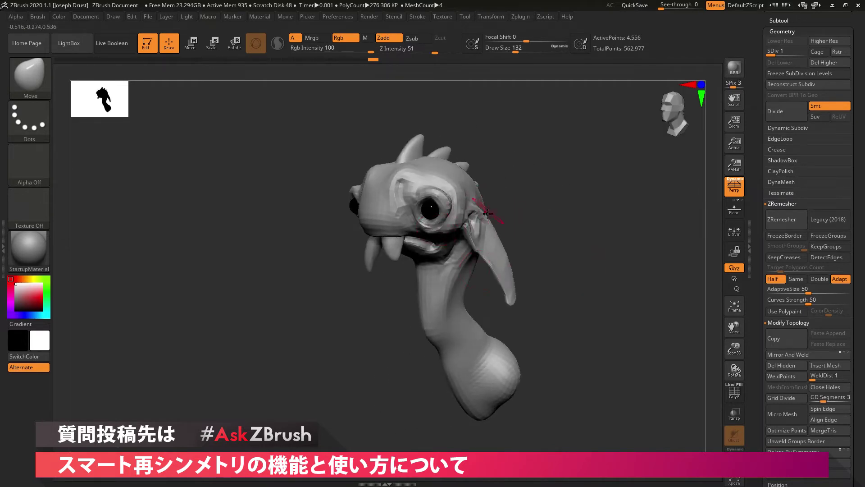
pyautogui.moveTo(510, 240)
pyautogui.mouseDown()
pyautogui.moveTo(494, 235)
pyautogui.moveTo(486, 212)
pyautogui.moveTo(505, 276)
pyautogui.mouseUp()
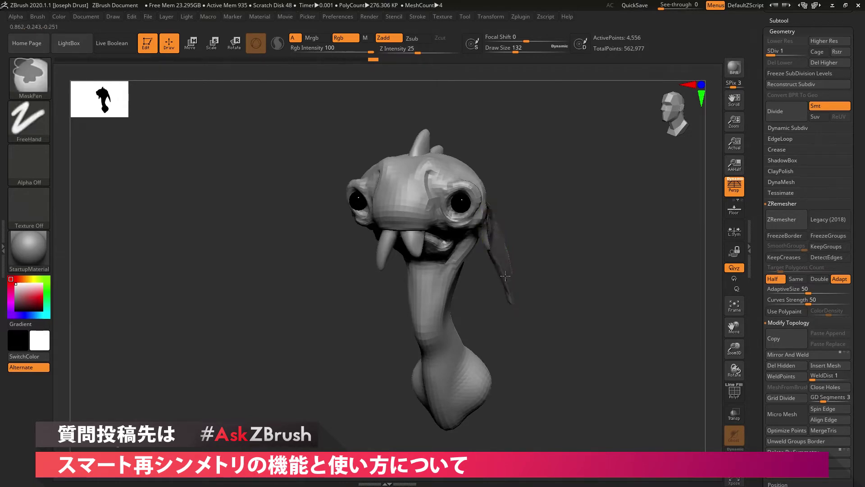
pyautogui.moveTo(515, 309); pyautogui.dragTo(493, 321)
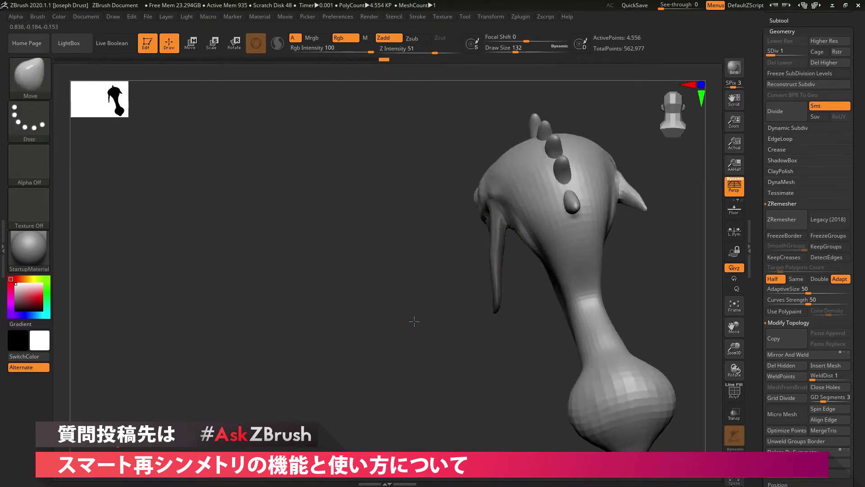
pyautogui.moveTo(463, 319)
pyautogui.mouseDown()
pyautogui.moveTo(519, 305)
pyautogui.moveTo(591, 306)
pyautogui.mouseUp()
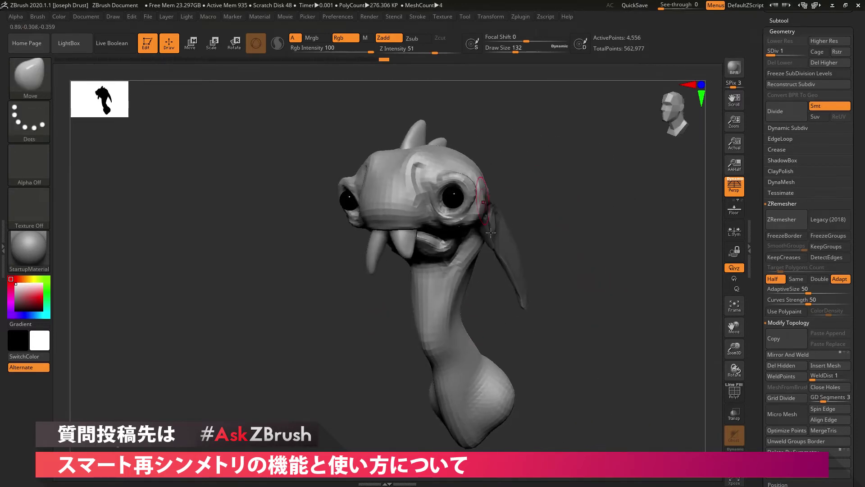
# Apply Smart ReSym from Tool > Deformation at SDiv 1 to mirror the blade ear
pyautogui.scroll(5, 757, 163)
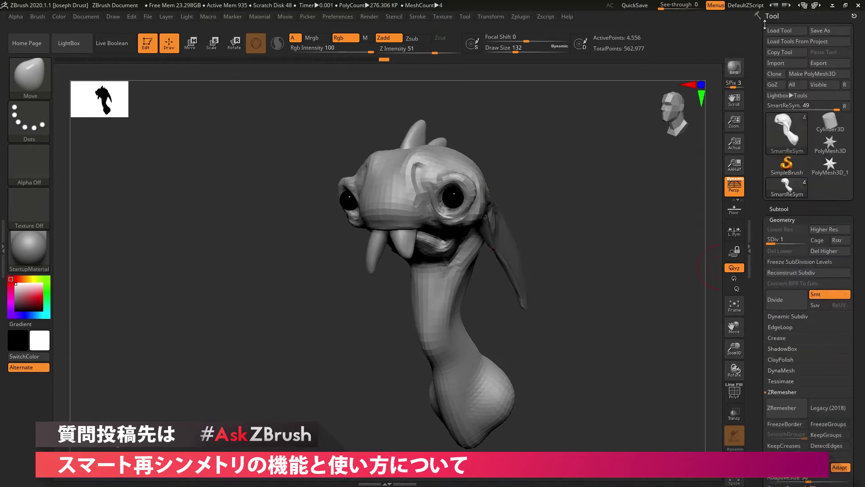
pyautogui.scroll(-5, 758, 219)
pyautogui.scroll(-5, 758, 219)
pyautogui.scroll(-5, 797, 195)
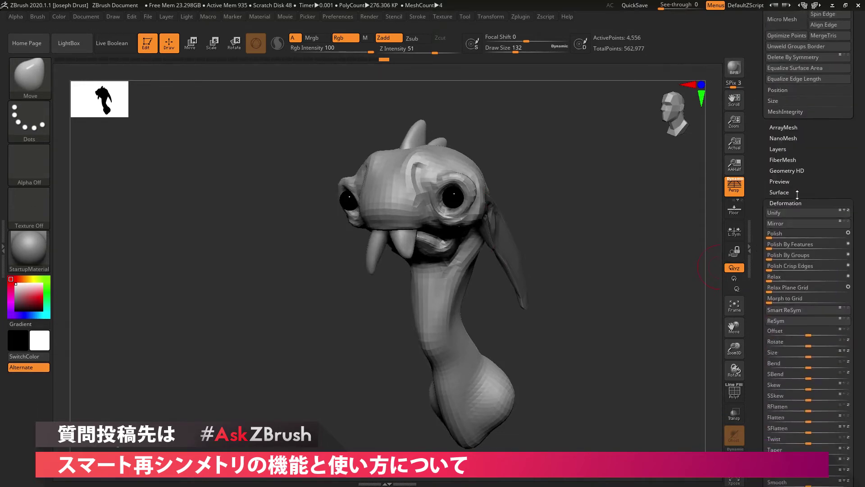
pyautogui.scroll(-3, 761, 194)
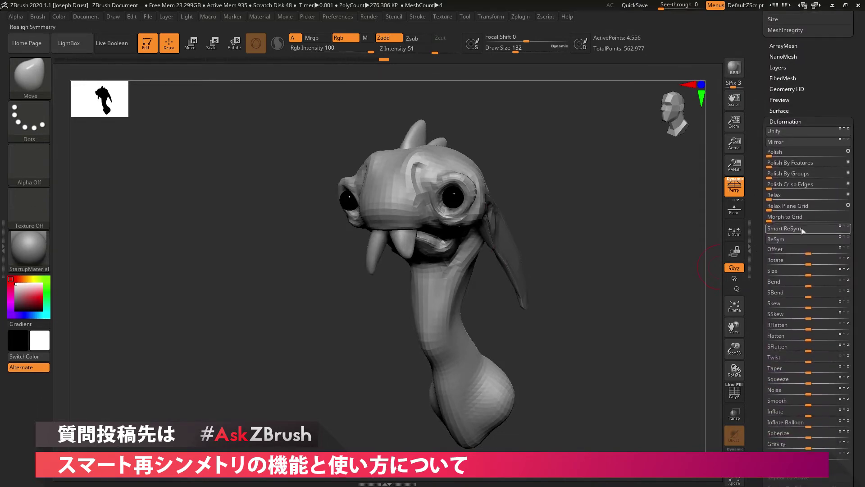
pyautogui.moveTo(642, 236); pyautogui.dragTo(504, 201)
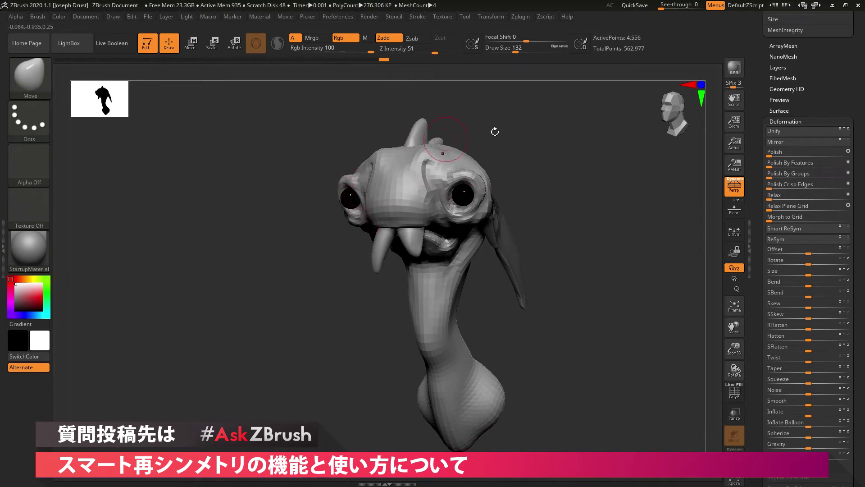
pyautogui.click(836, 228)
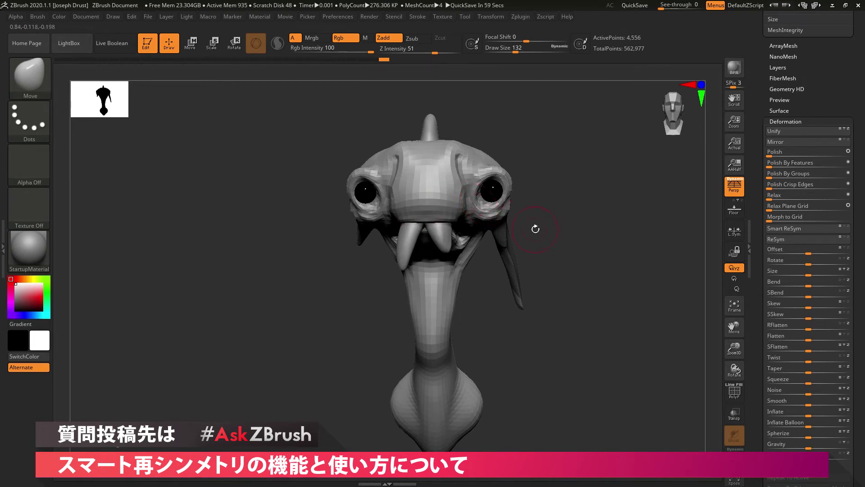
pyautogui.moveTo(535, 228); pyautogui.dragTo(524, 304)
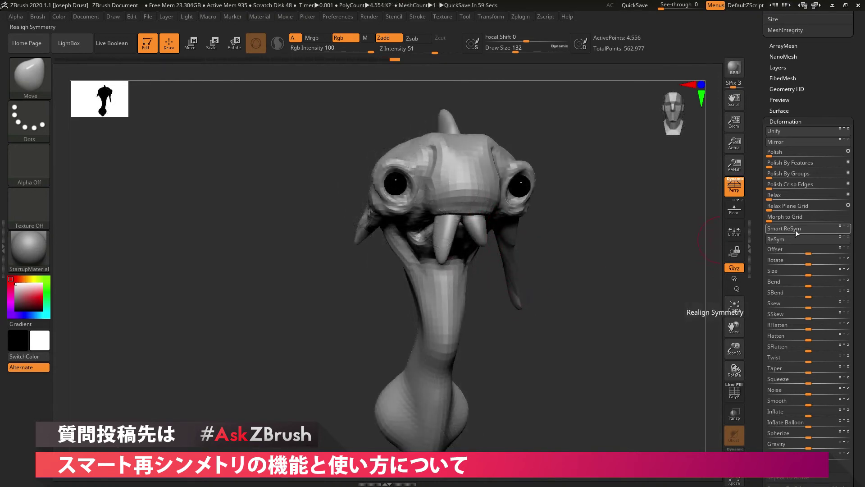
pyautogui.click(796, 230)
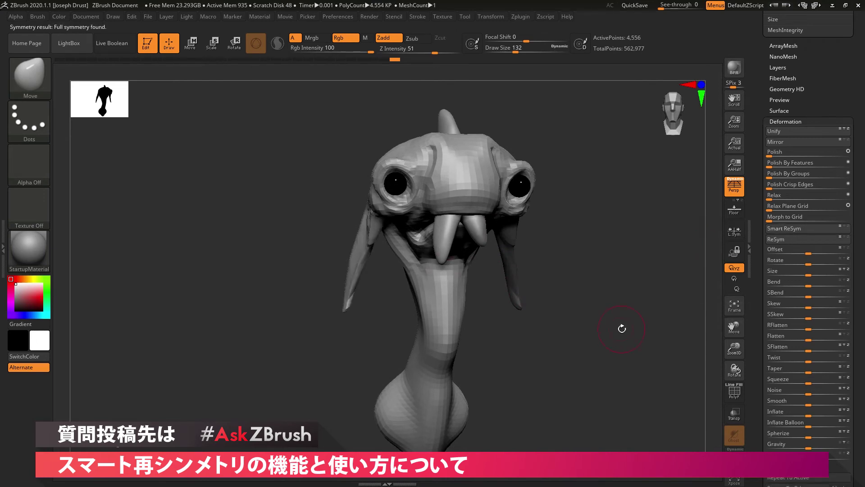
# Orbit the head to inspect the mirrored blade ears from both sides
pyautogui.moveTo(618, 328); pyautogui.dragTo(645, 330)
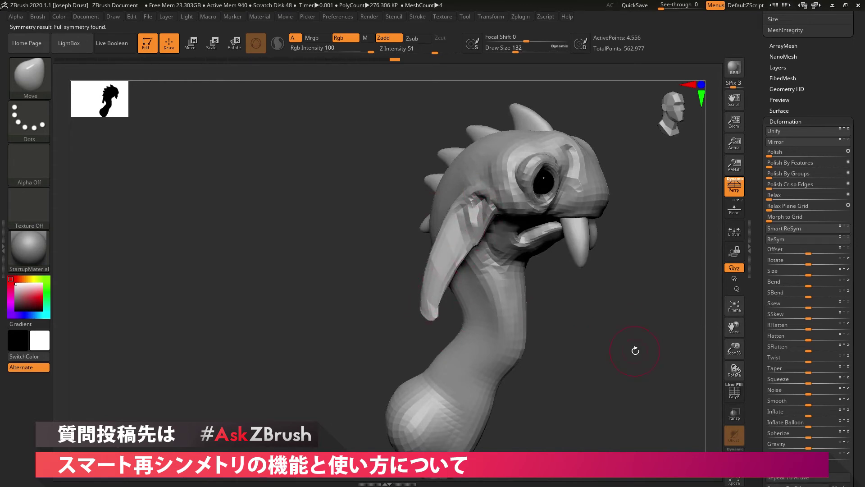
pyautogui.moveTo(633, 350); pyautogui.dragTo(567, 353)
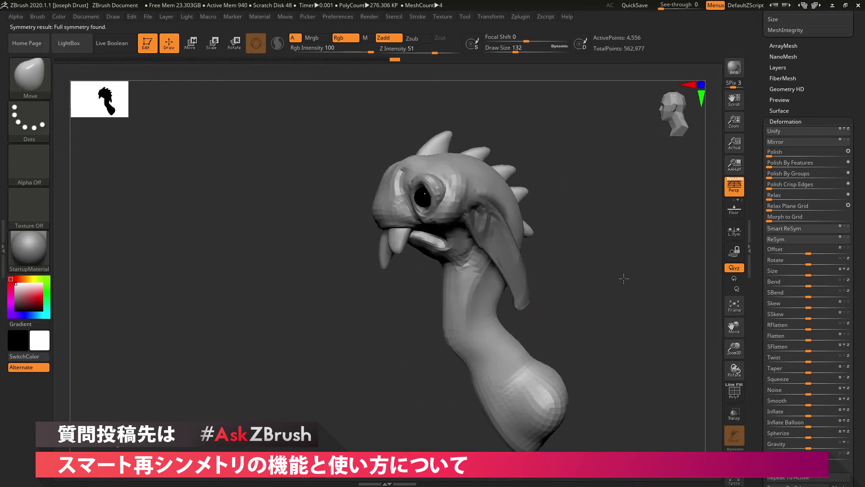
pyautogui.moveTo(622, 293); pyautogui.dragTo(611, 307)
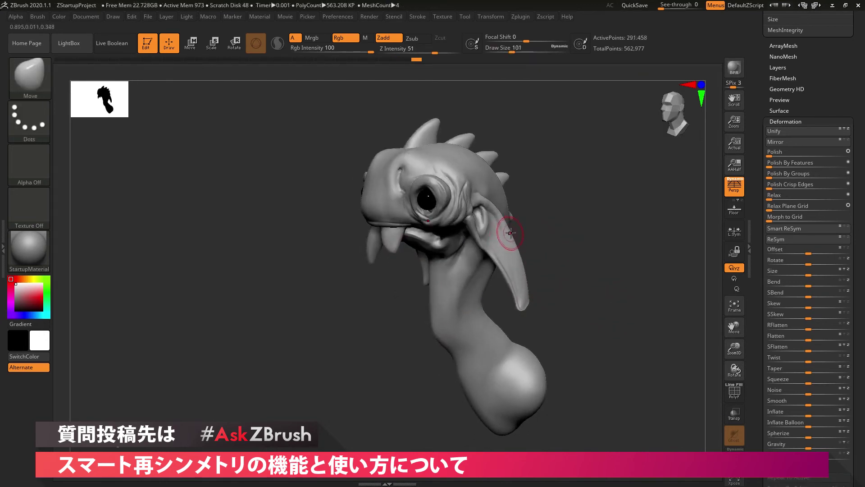
# Select the ClayBuildup brush (B, C, B) and build up clay along the ear's edge
pyautogui.press('b')
pyautogui.press('c')
pyautogui.press('b')
pyautogui.press('space')
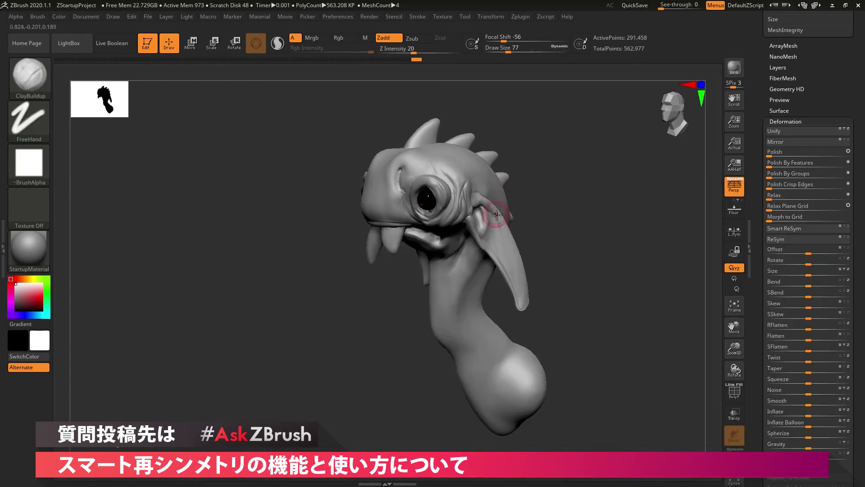
pyautogui.moveTo(504, 235); pyautogui.dragTo(523, 288)
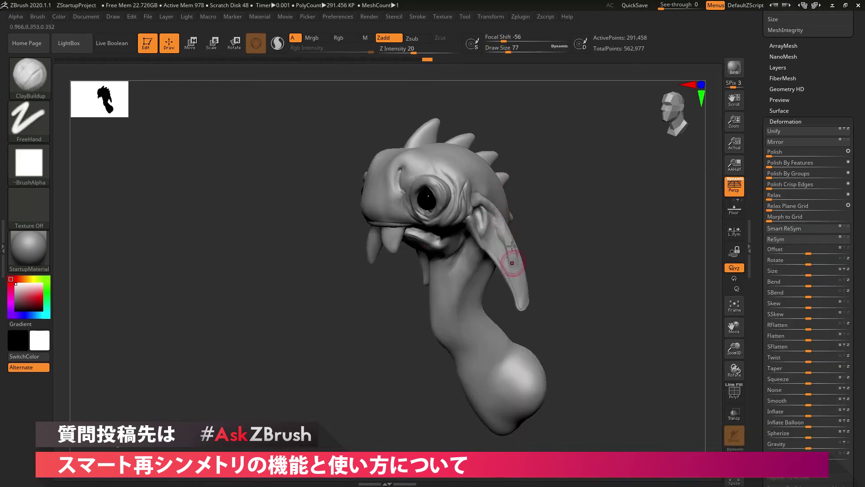
# Orbit to check the ear, shrink the Draw Size, and smooth the ear with Shift
pyautogui.moveTo(570, 226)
pyautogui.mouseDown()
pyautogui.moveTo(612, 224)
pyautogui.moveTo(566, 226)
pyautogui.moveTo(607, 244)
pyautogui.moveTo(576, 236)
pyautogui.moveTo(576, 226)
pyautogui.moveTo(583, 228)
pyautogui.mouseUp()
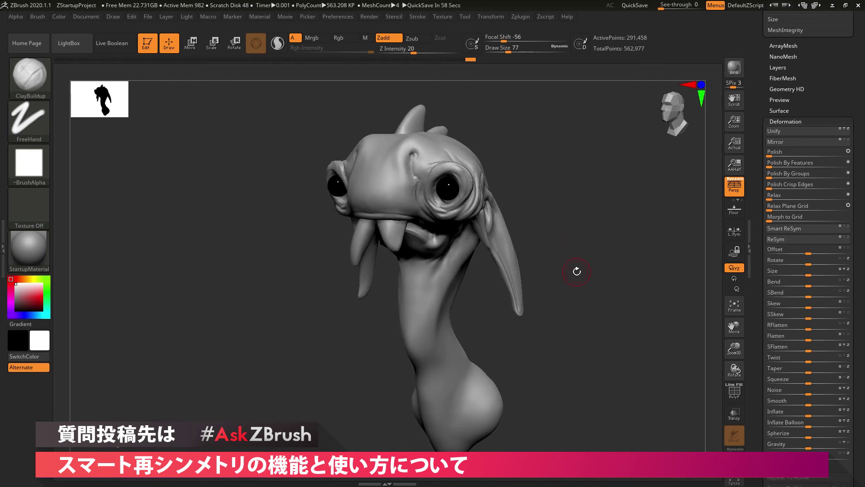
pyautogui.moveTo(600, 250); pyautogui.dragTo(612, 267)
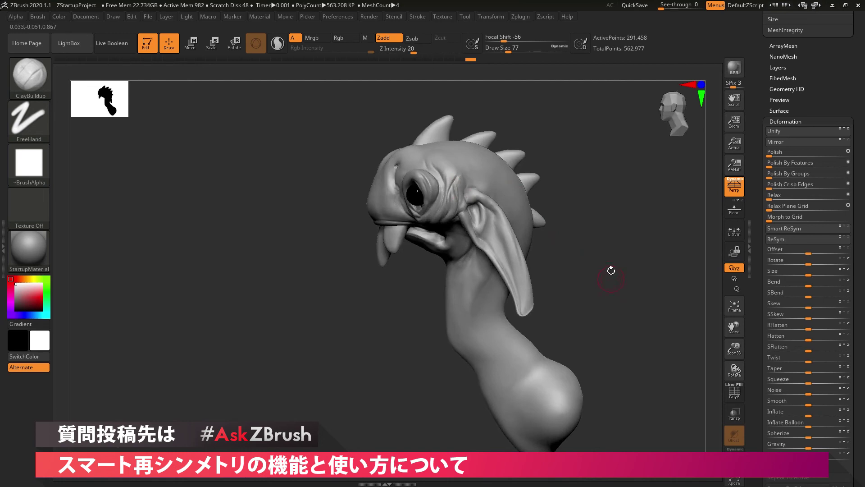
pyautogui.moveTo(612, 270); pyautogui.dragTo(620, 264)
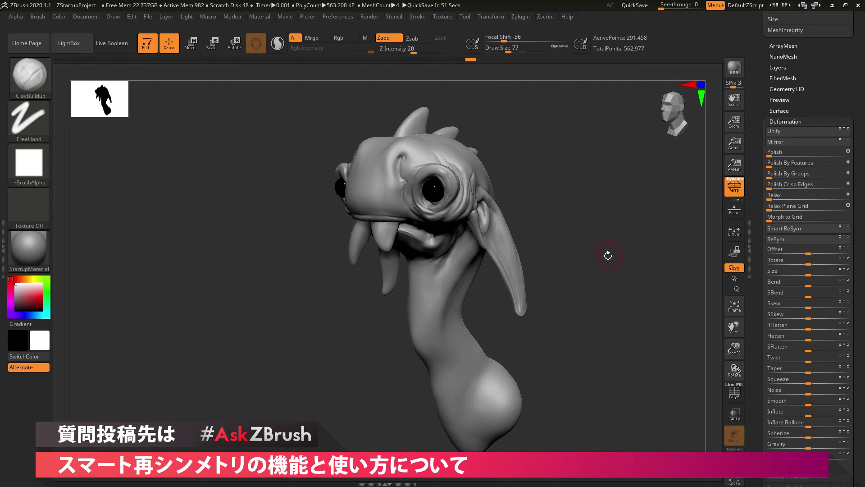
pyautogui.moveTo(657, 263); pyautogui.dragTo(595, 261)
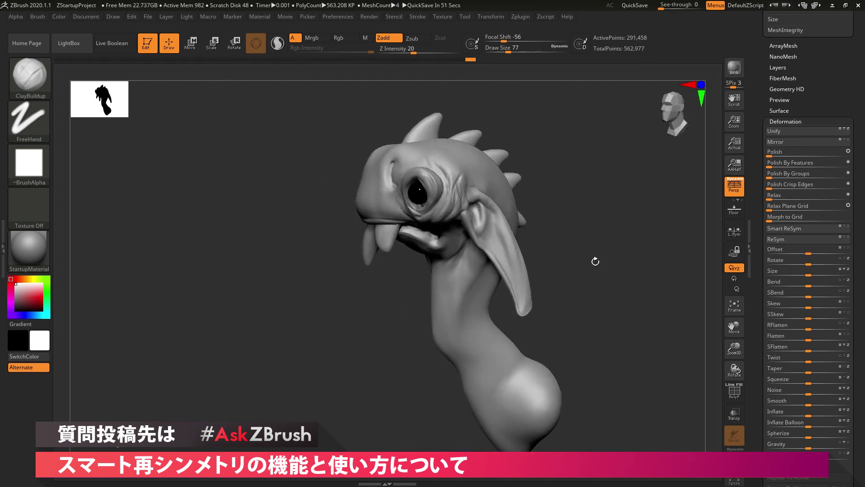
pyautogui.press('[')
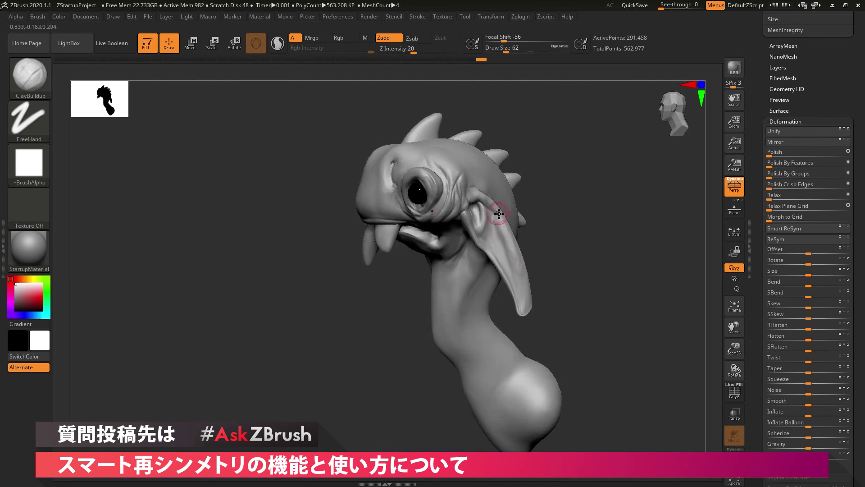
pyautogui.press('shift')
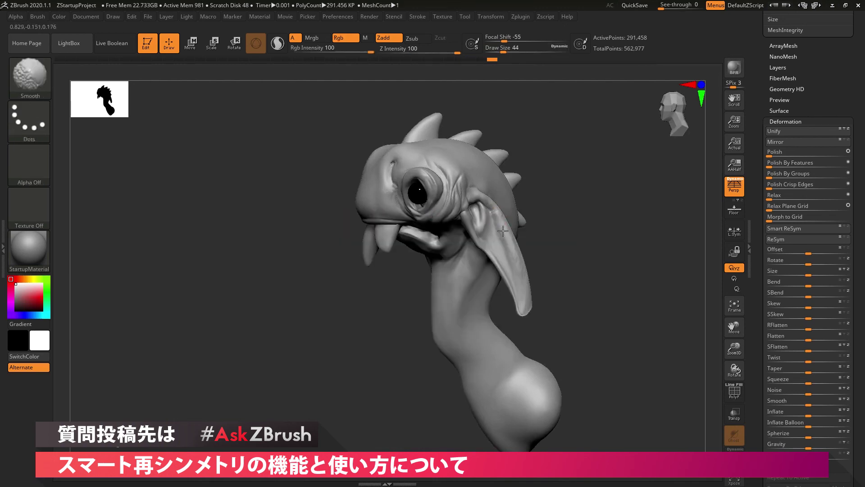